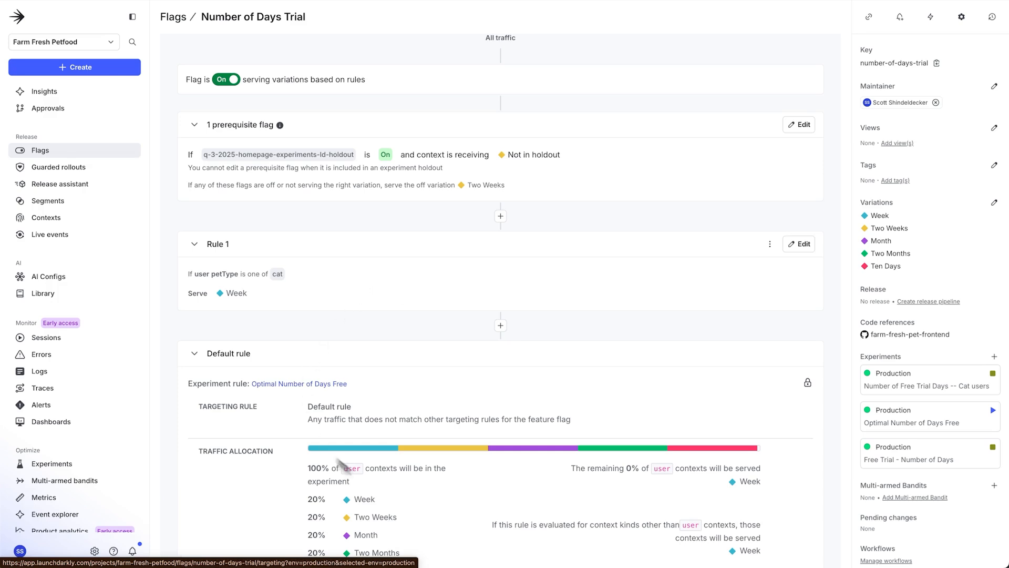
# Start a new Production experiment from the Number of Days Trial flag and name it "Cat users free trial days experiment"
pyautogui.scroll(2, 320, 267)
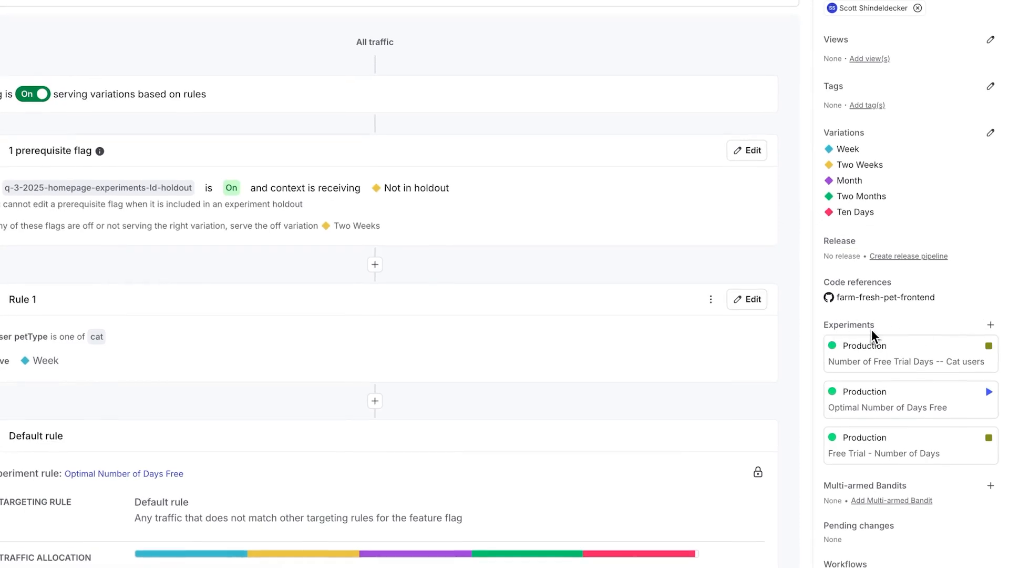
pyautogui.scroll(3, 604, 329)
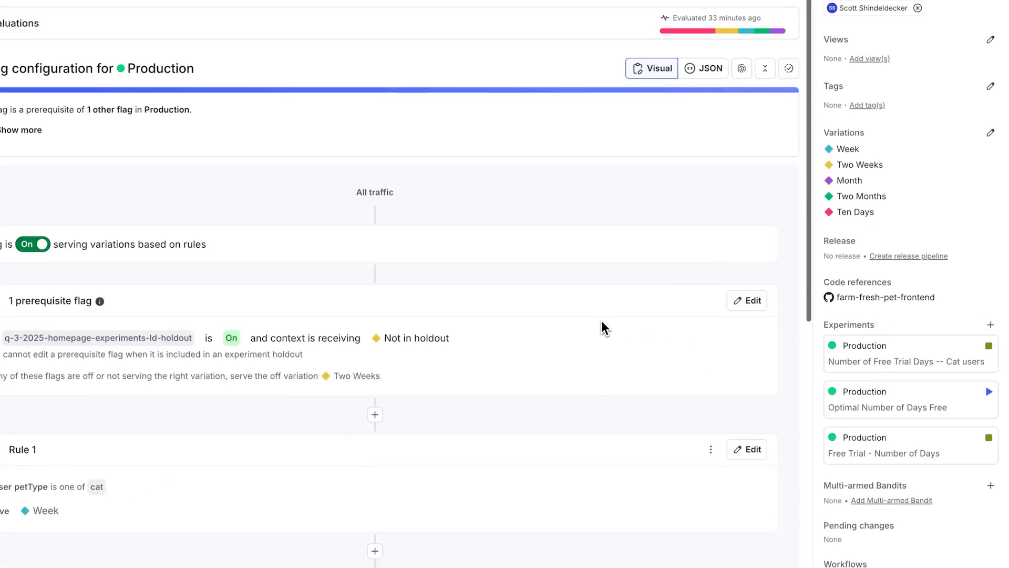
pyautogui.scroll(-3, 604, 327)
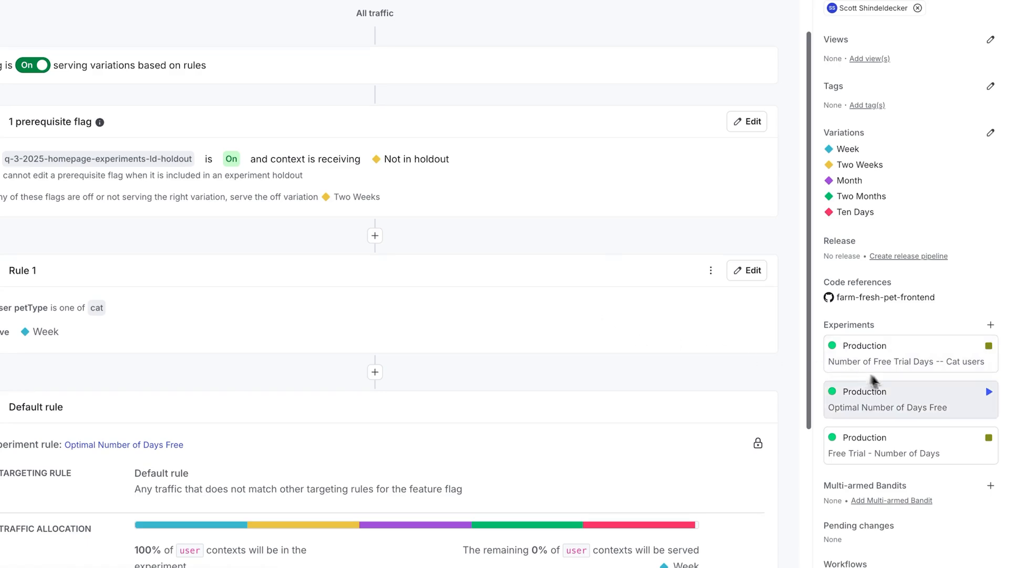
pyautogui.click(990, 324)
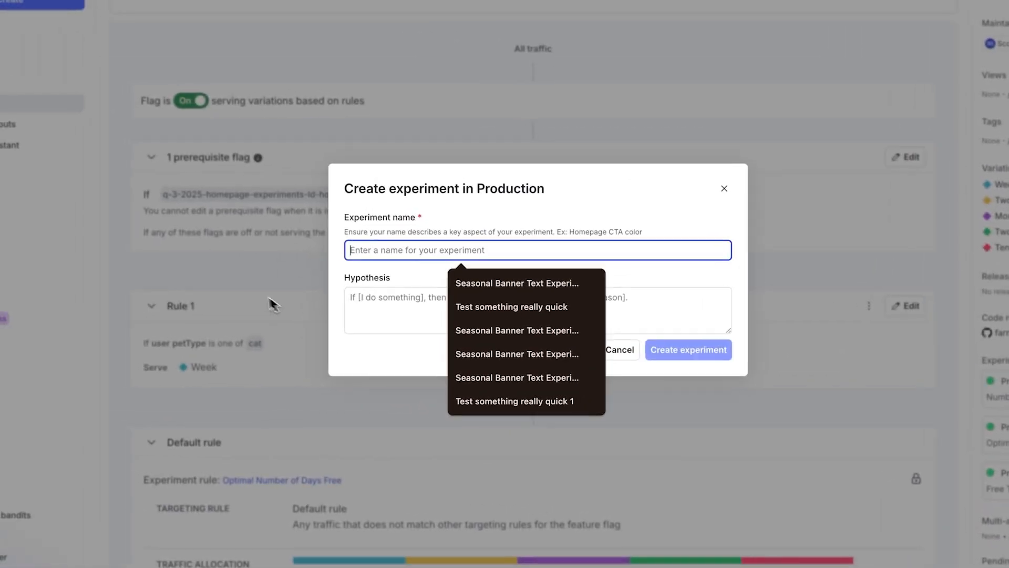
pyautogui.click(389, 251)
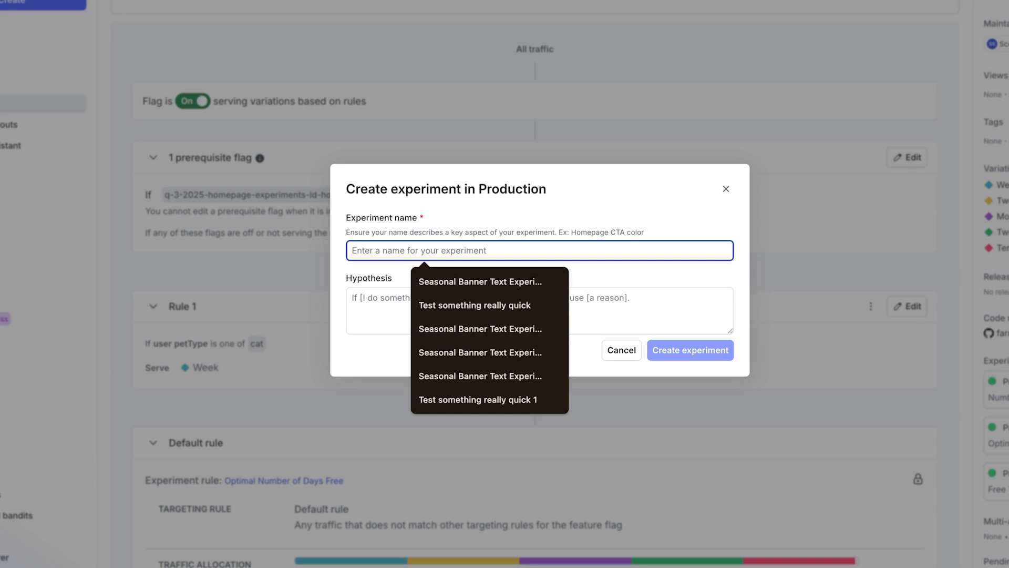
pyautogui.write('Cat users')
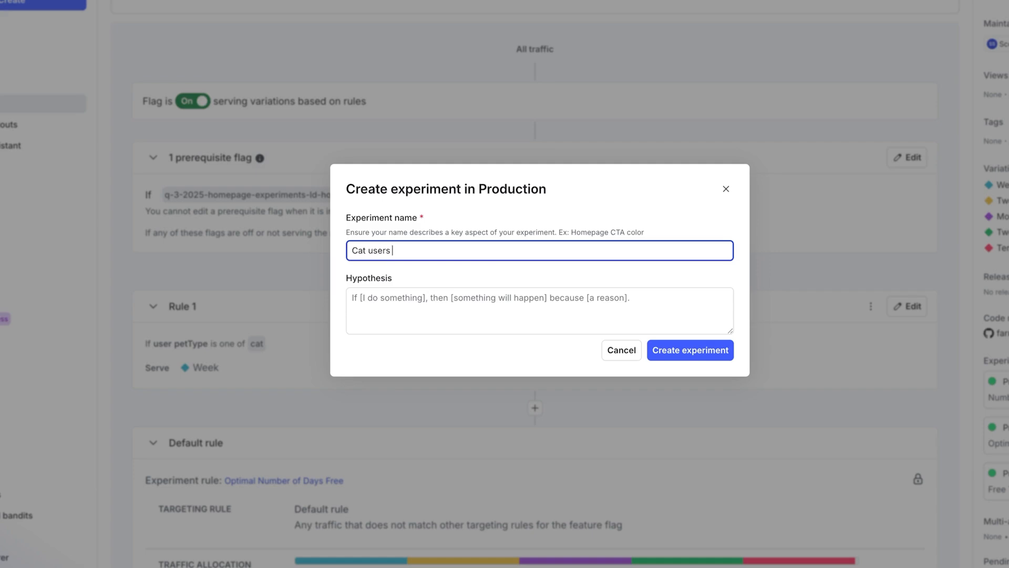
pyautogui.write(' free trial days experiment')
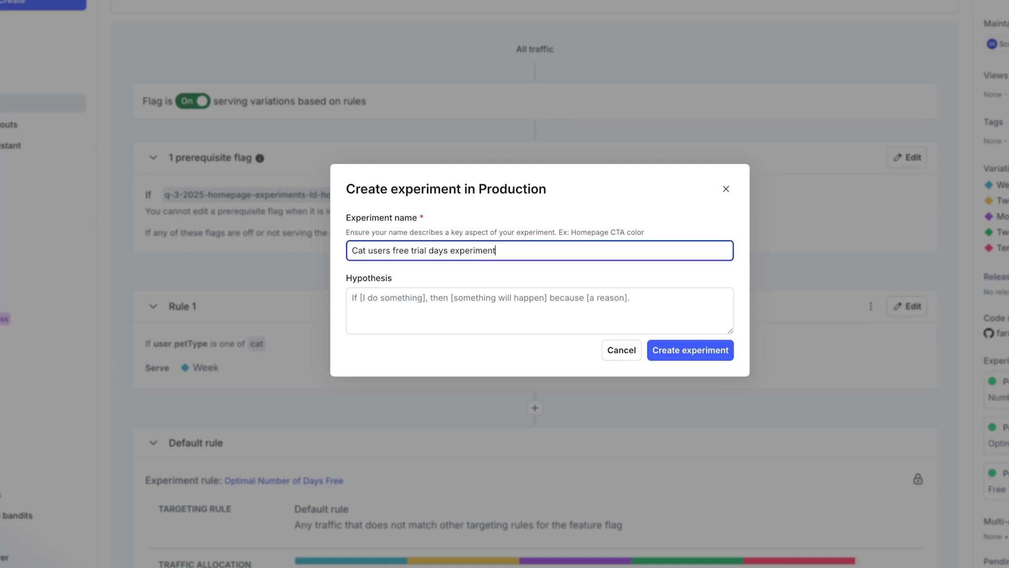
# Enter the hypothesis that an optimal number of free trial days leads to more free trials and more paid subscriptions, and create the experiment
pyautogui.press('Tab')
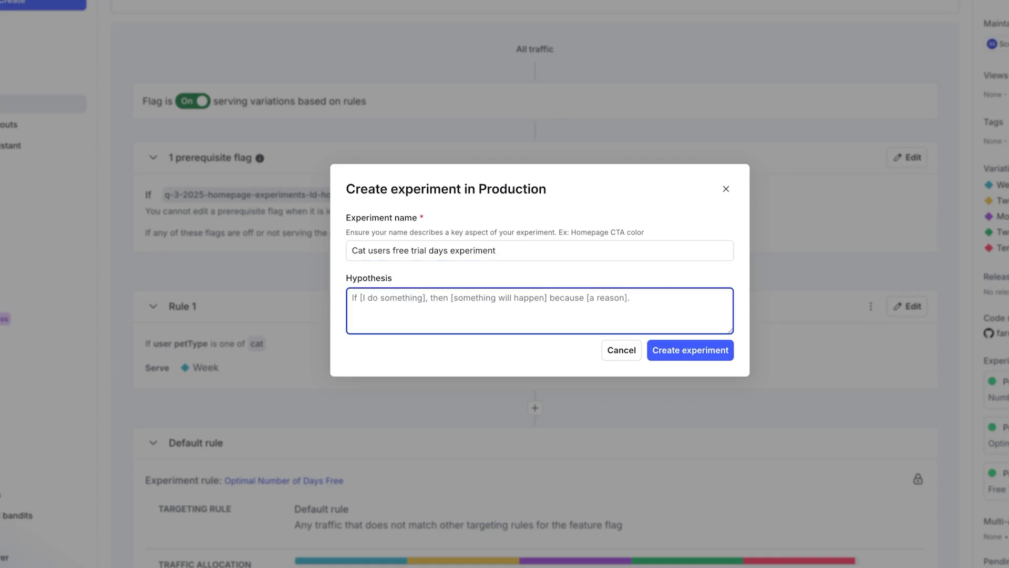
pyautogui.write('We believe that we can find the optimal number of free trial days to offer to our customer that will lead to more free trials, and more paid subscriptions')
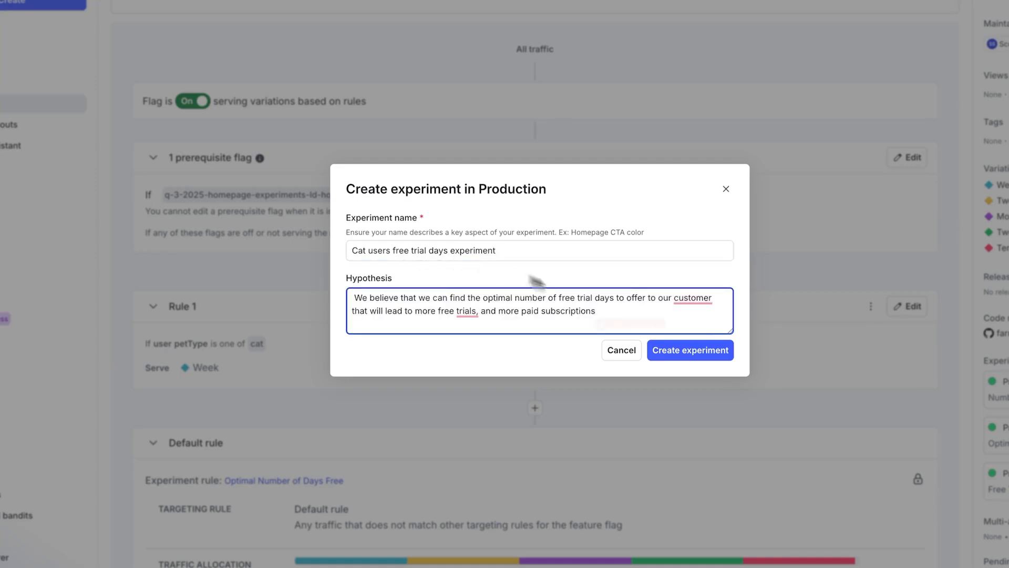
pyautogui.click(664, 354)
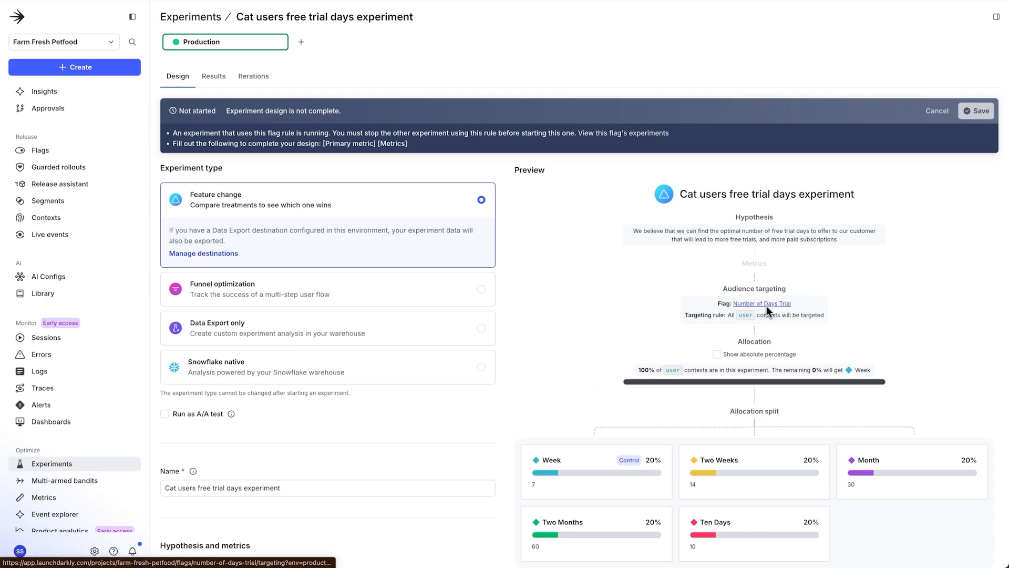
# Review the experiment's design page, including the experiment type options, name, hypothesis and the preview of its allocation split
pyautogui.scroll(-2, 570, 354)
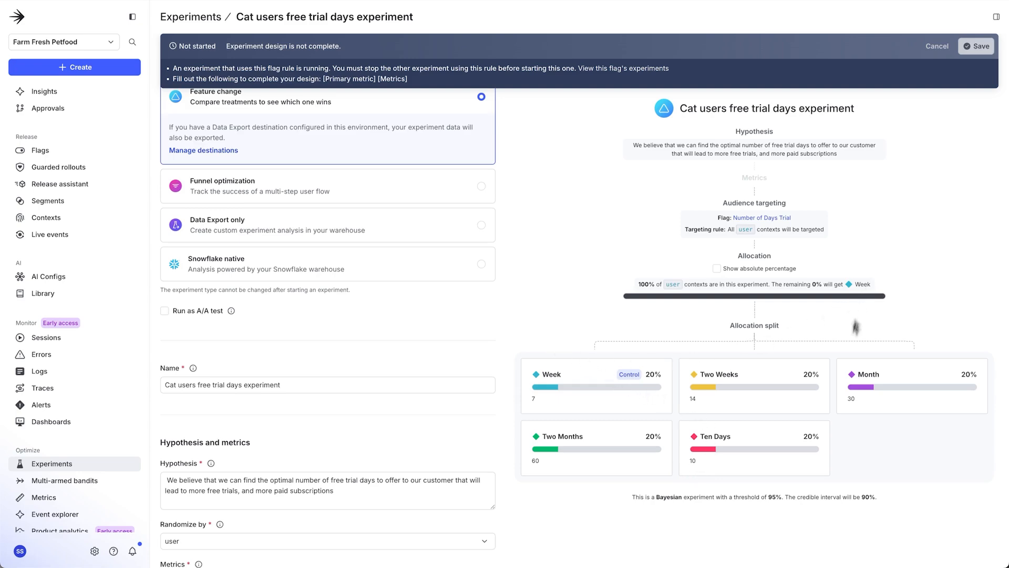
pyautogui.scroll(2, 747, 310)
pyautogui.scroll(-2, 739, 292)
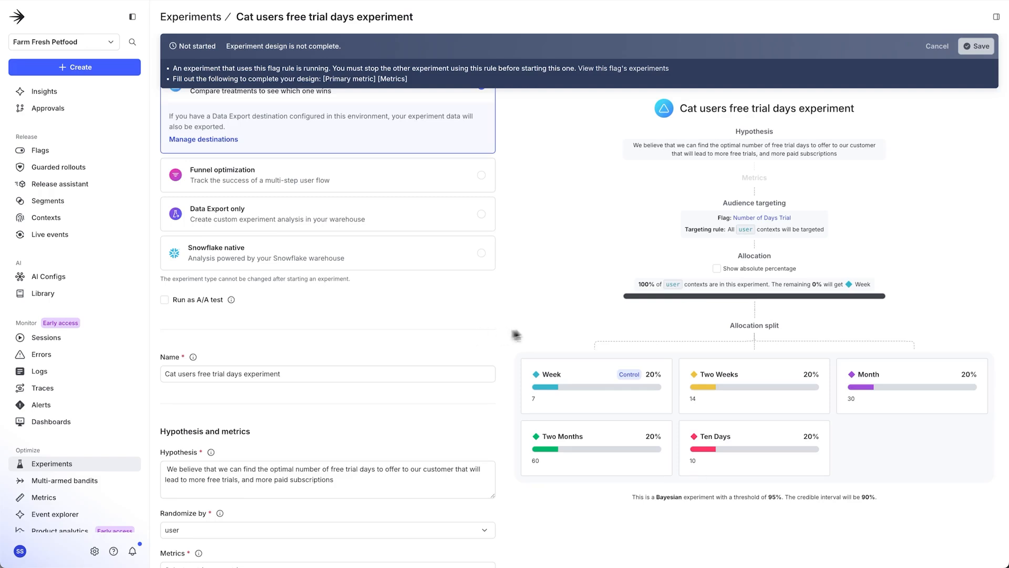
pyautogui.scroll(2, 516, 337)
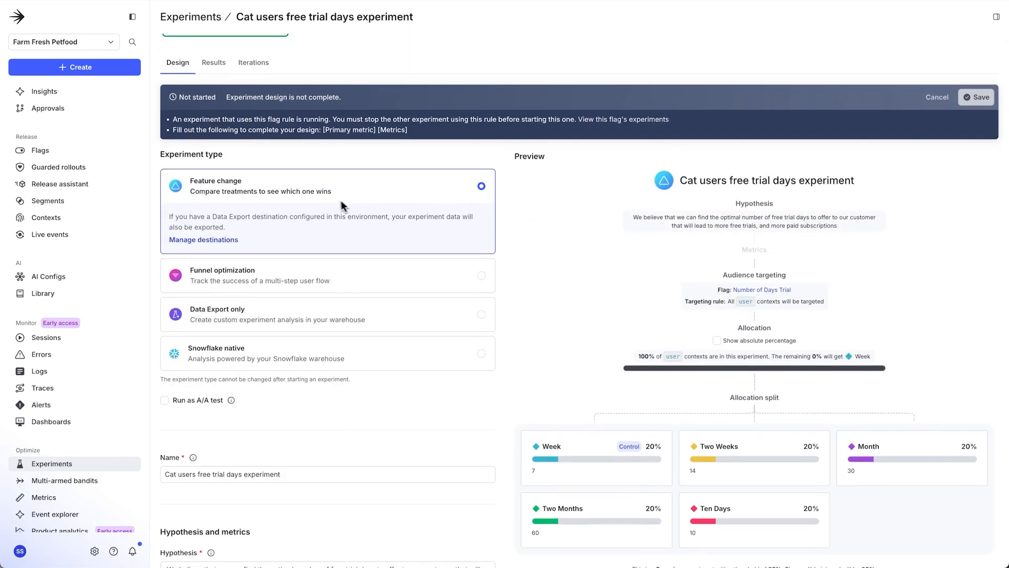
pyautogui.scroll(-1, 387, 197)
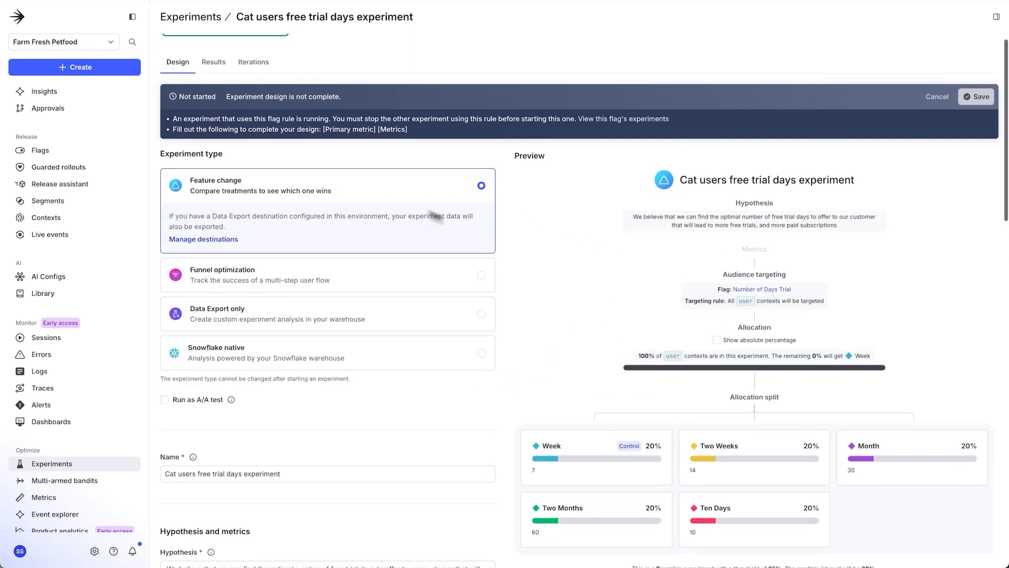
pyautogui.scroll(-1, 541, 294)
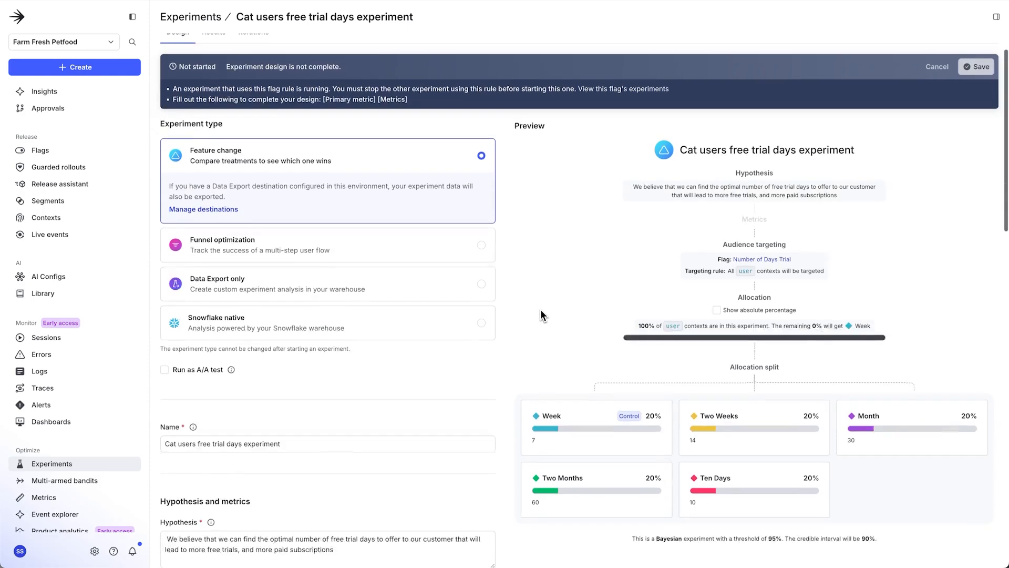
pyautogui.scroll(-3, 539, 312)
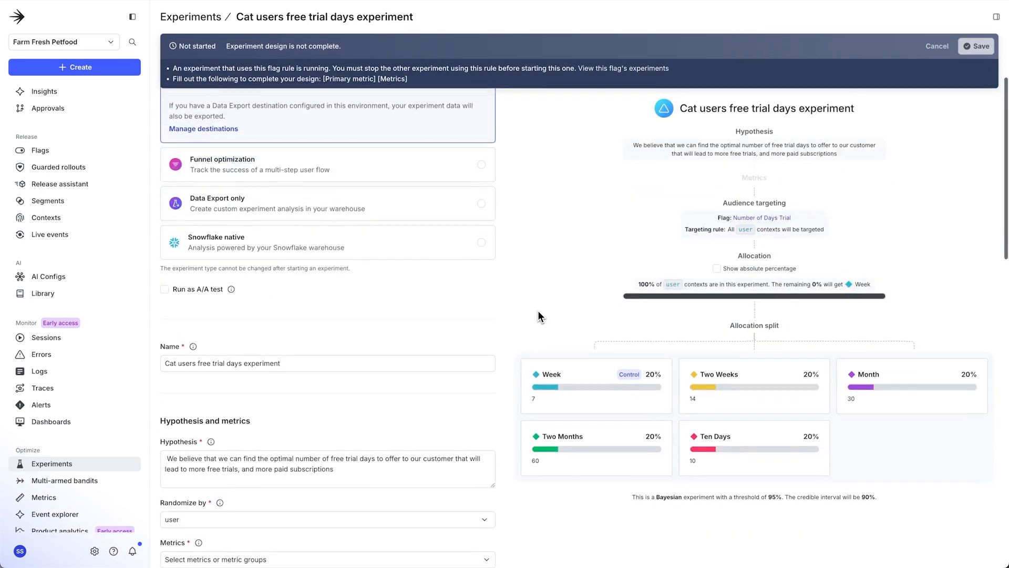
pyautogui.scroll(-7, 536, 313)
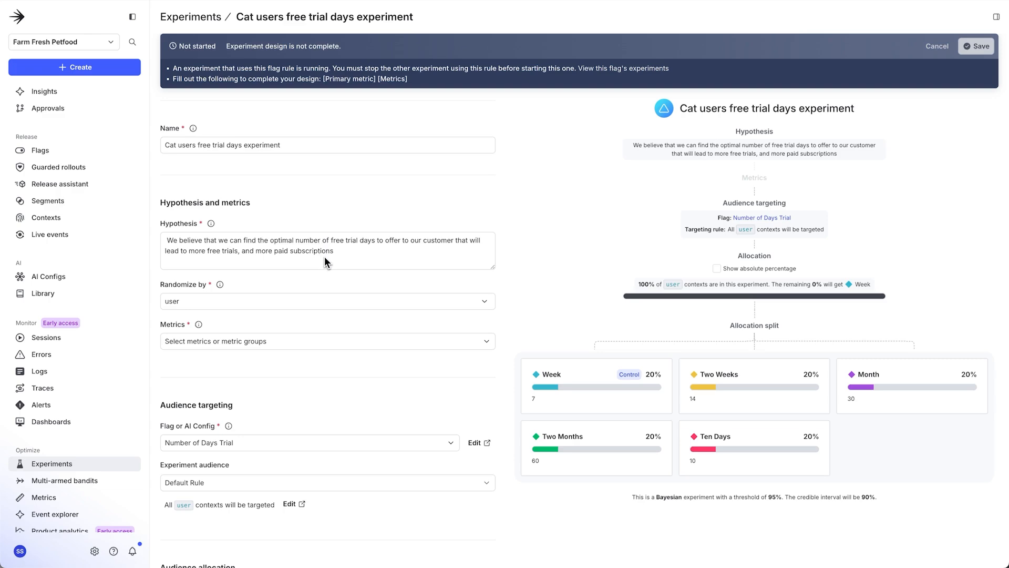
pyautogui.scroll(1, 358, 269)
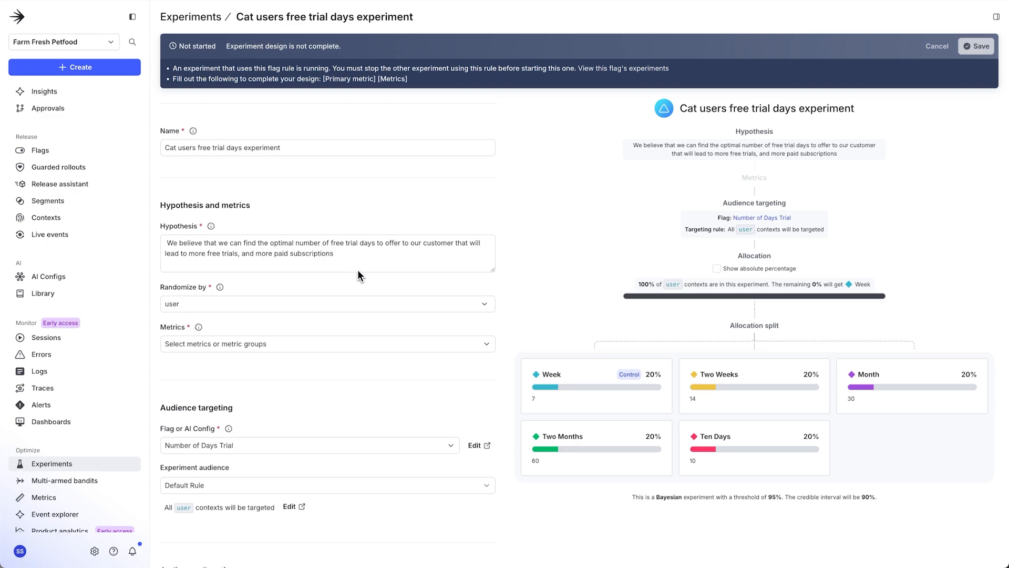
# Set the experiment to randomize by user
pyautogui.click(436, 307)
pyautogui.click(438, 306)
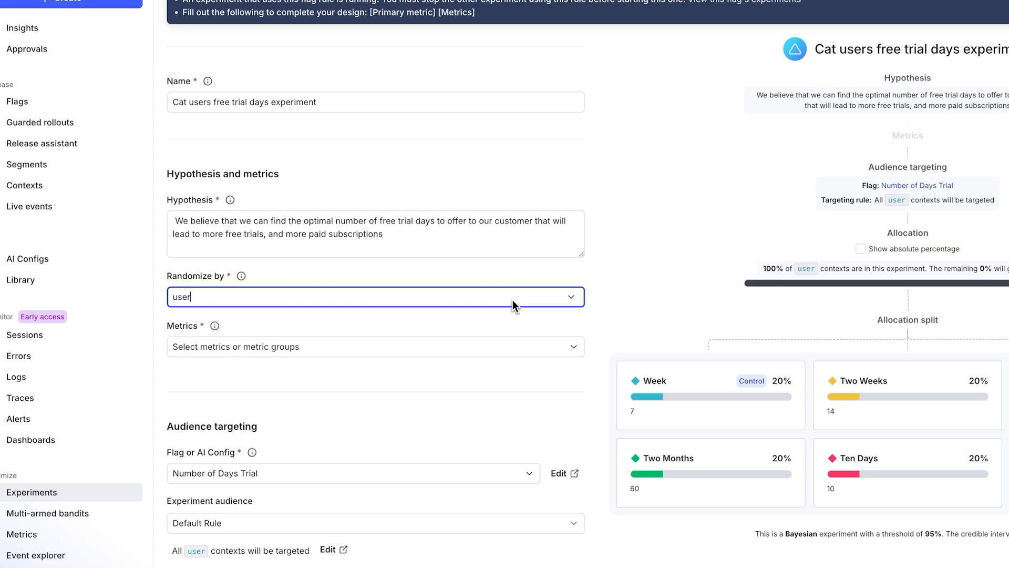
pyautogui.click(571, 297)
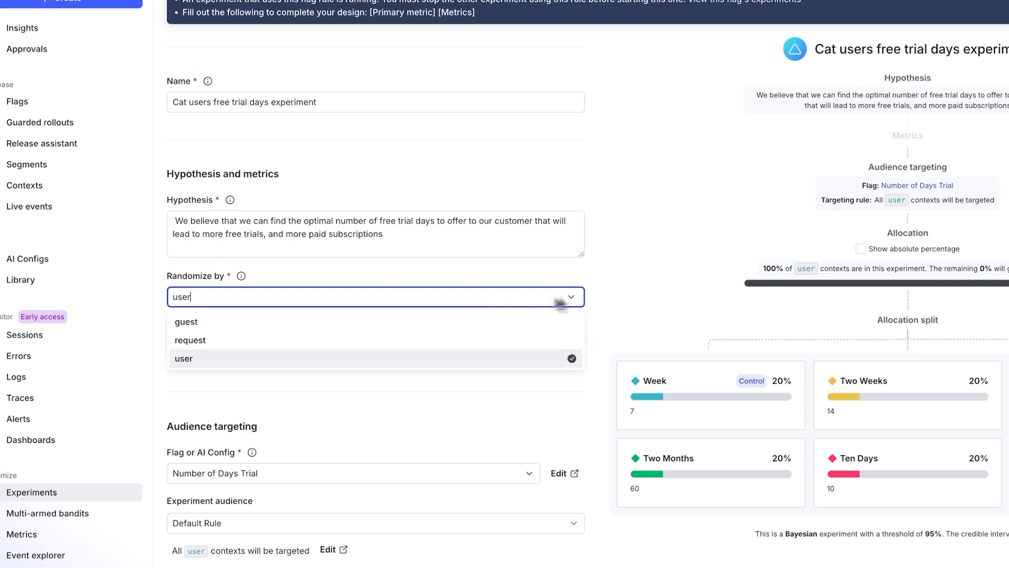
pyautogui.click(232, 364)
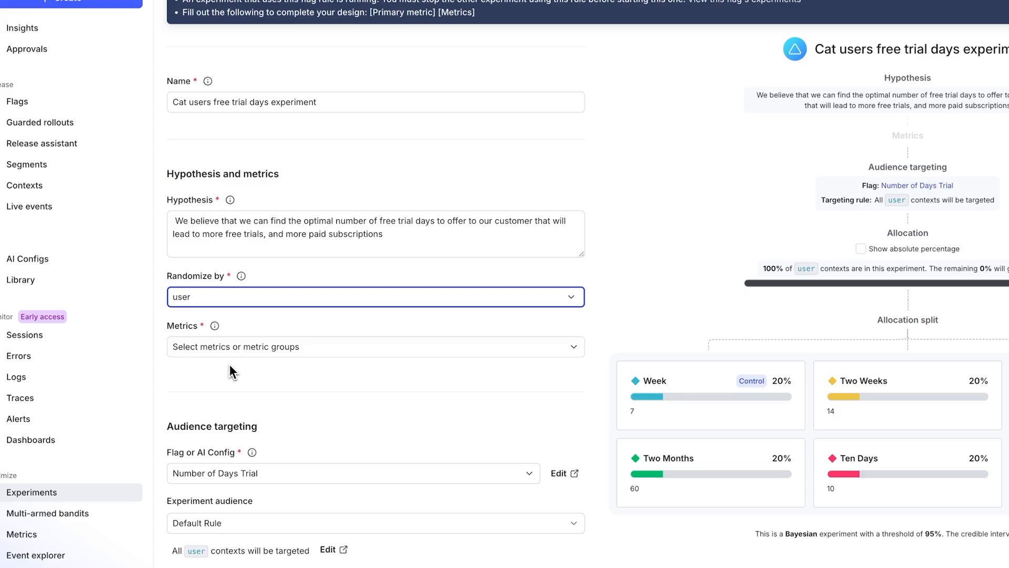
pyautogui.click(283, 370)
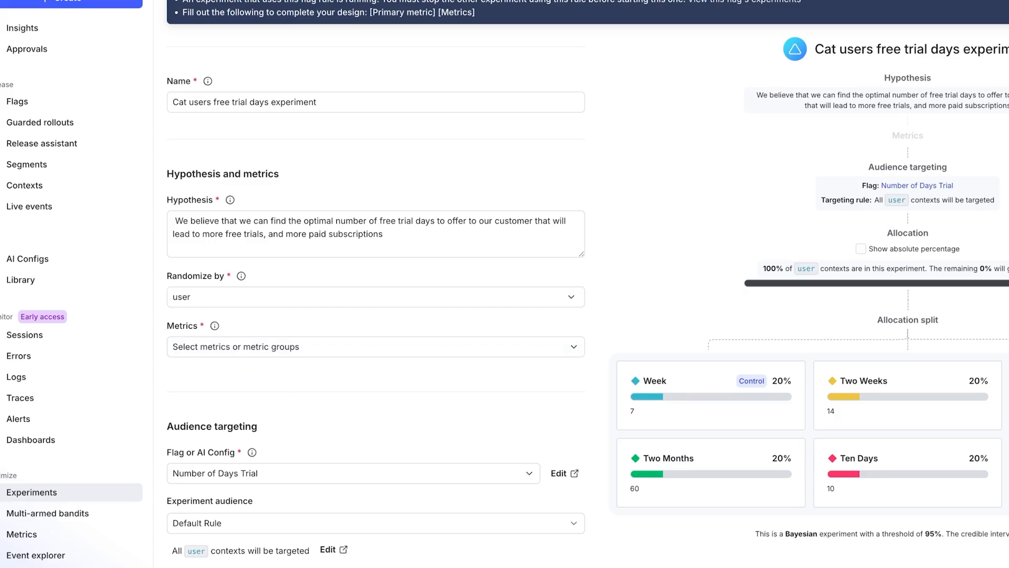
# Search the available metrics for "Free T" and add Free Trial Click to the experiment
pyautogui.click(457, 349)
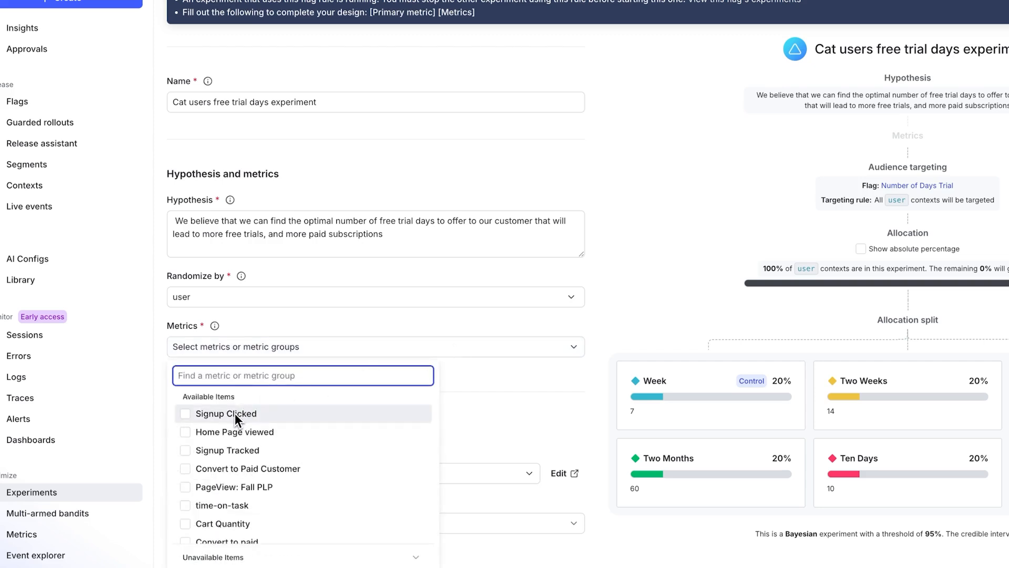
pyautogui.scroll(-4, 235, 415)
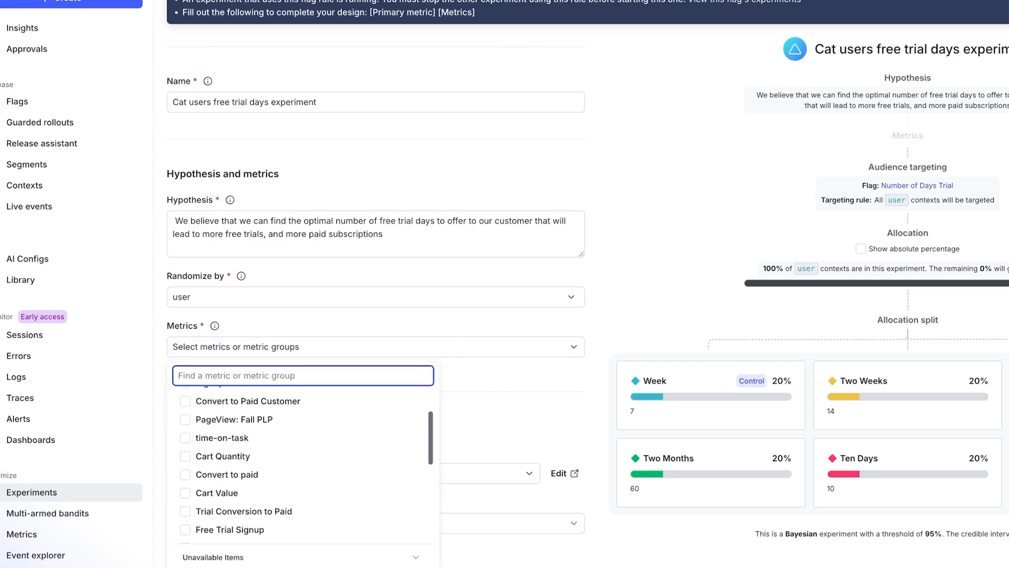
pyautogui.scroll(-5, 225, 510)
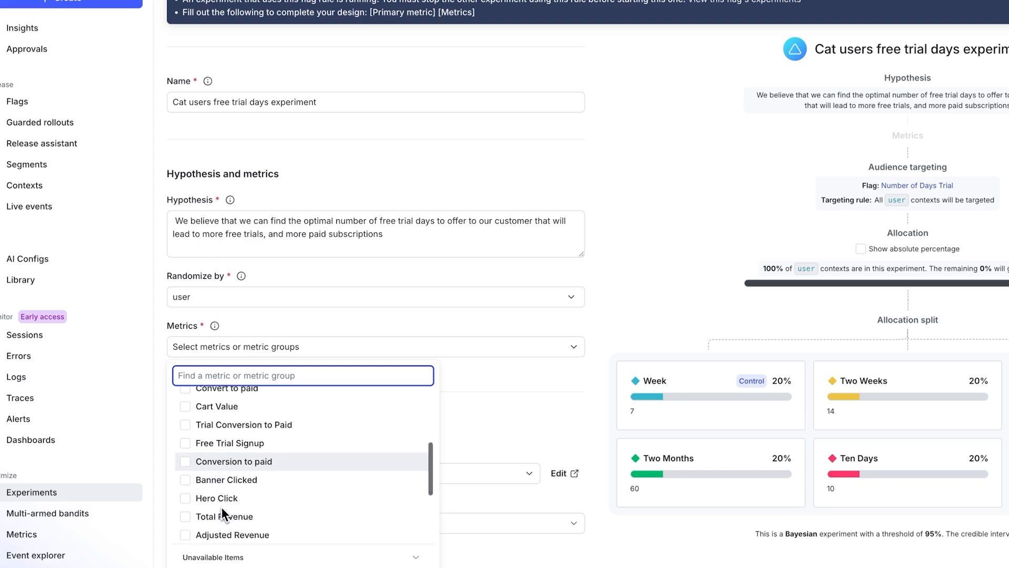
pyautogui.scroll(-3, 225, 474)
pyautogui.click(220, 374)
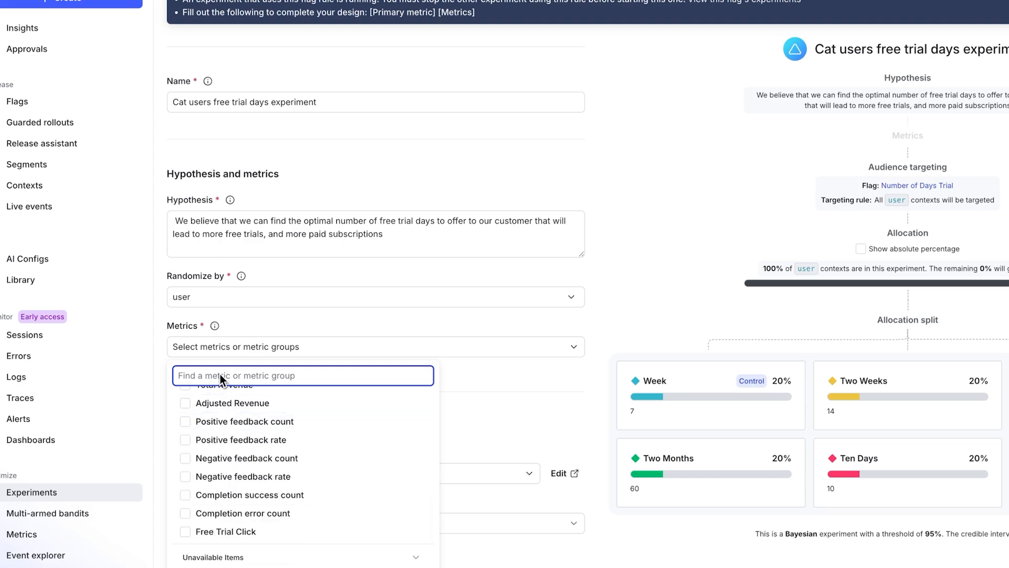
pyautogui.write('Free T')
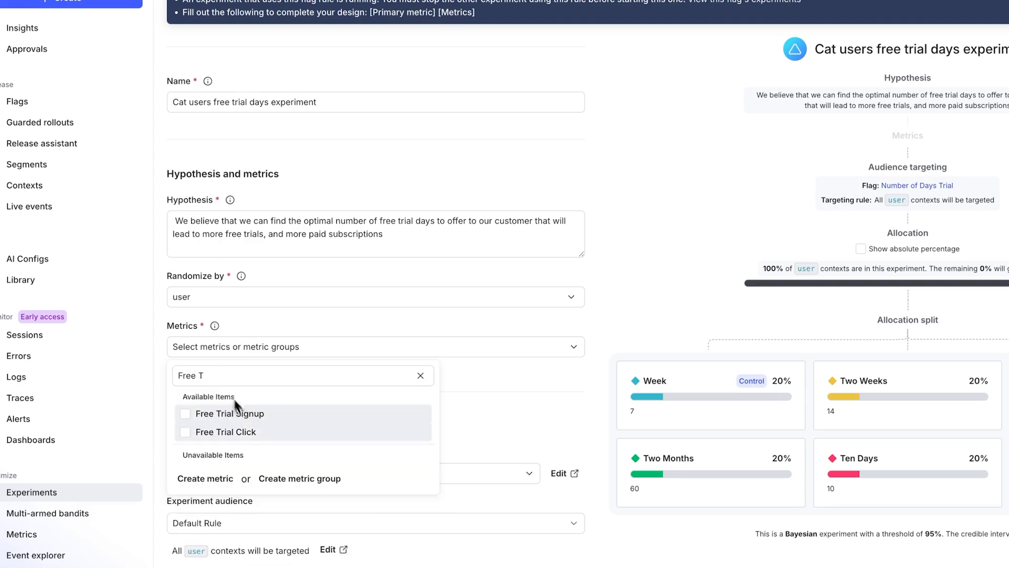
pyautogui.click(230, 434)
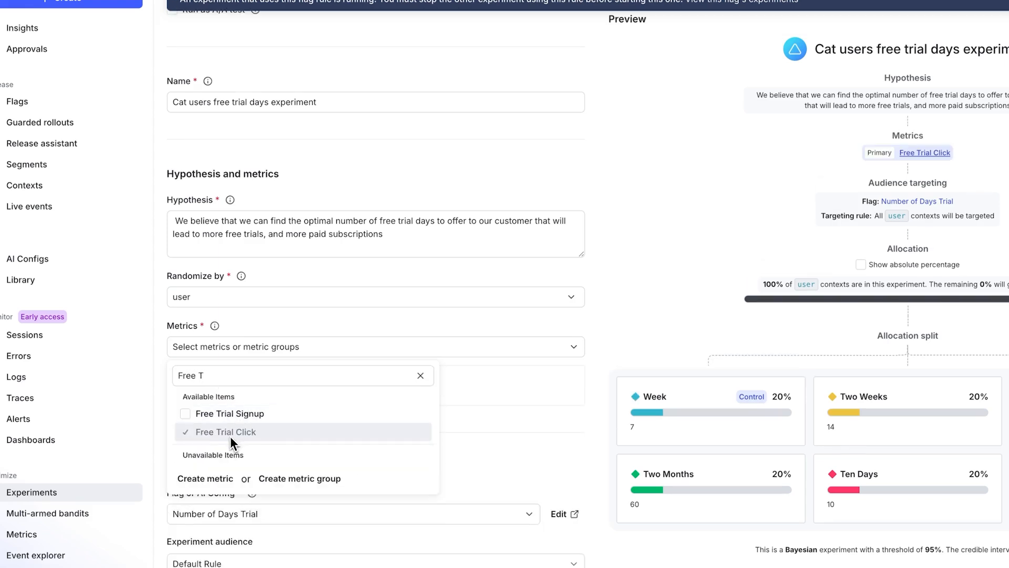
pyautogui.click(576, 423)
# Add the Home Page viewed and Signup Clicked metrics to the experiment
pyautogui.scroll(-4, 577, 424)
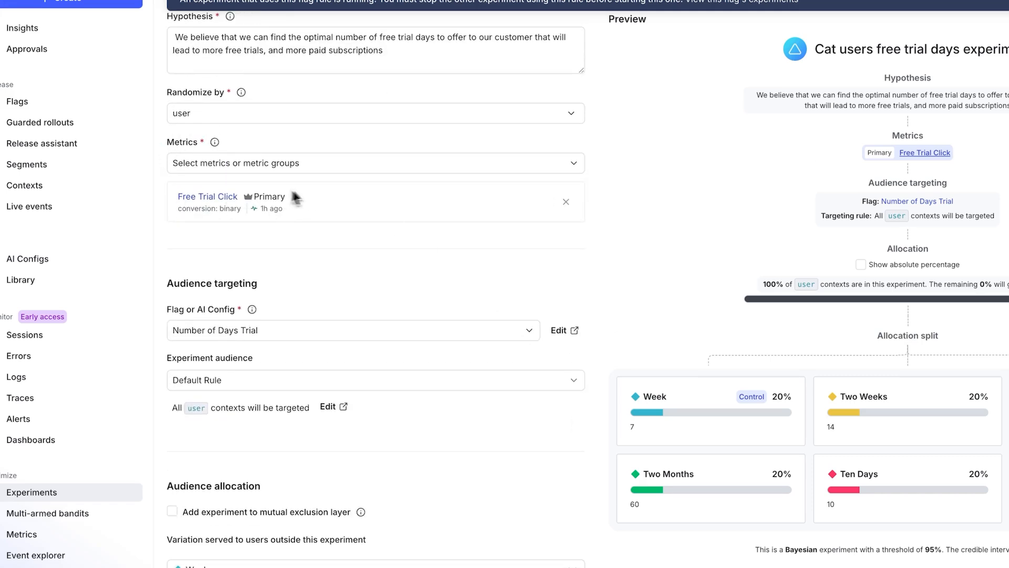
pyautogui.click(487, 165)
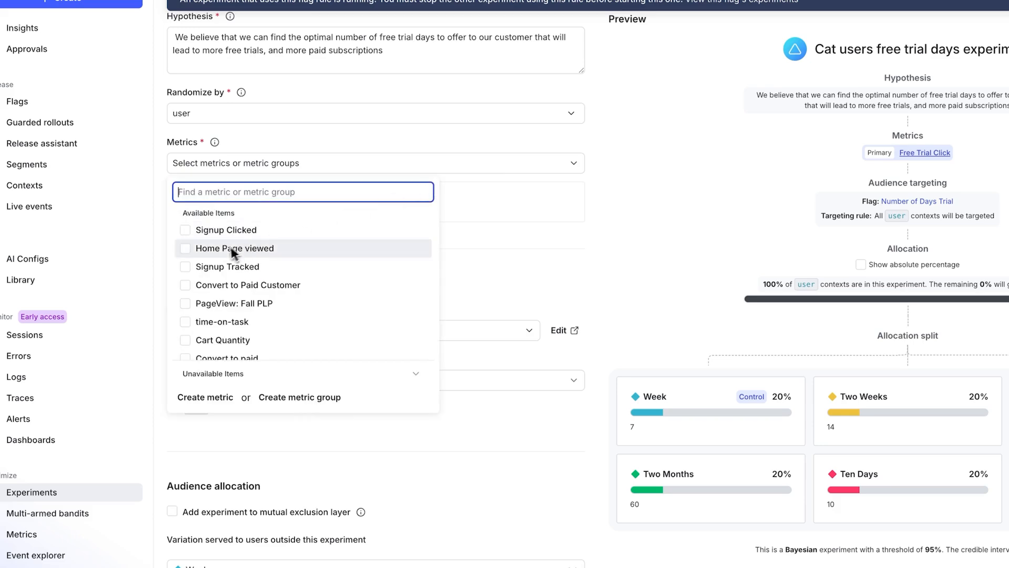
pyautogui.click(347, 248)
pyautogui.click(348, 231)
pyautogui.click(640, 229)
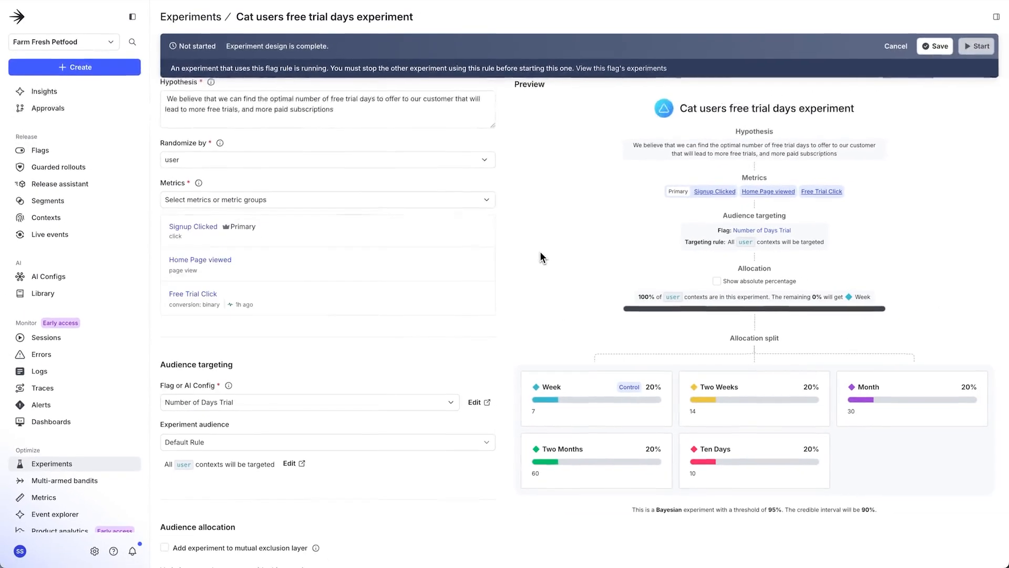
# Set the experiment audience to Rule 1 of the Number of Days Trial flag
pyautogui.scroll(-2, 641, 229)
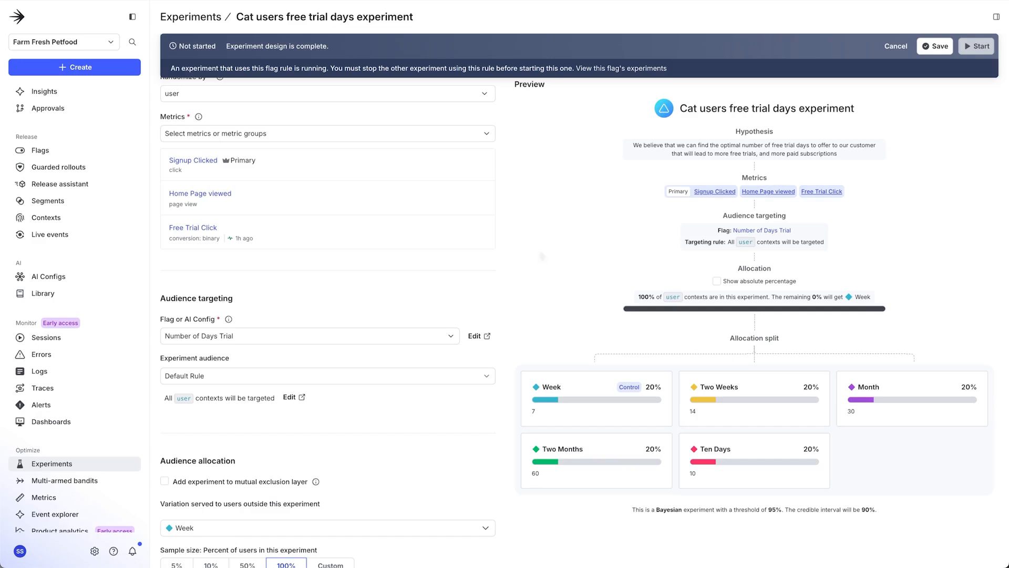
pyautogui.scroll(-3, 535, 256)
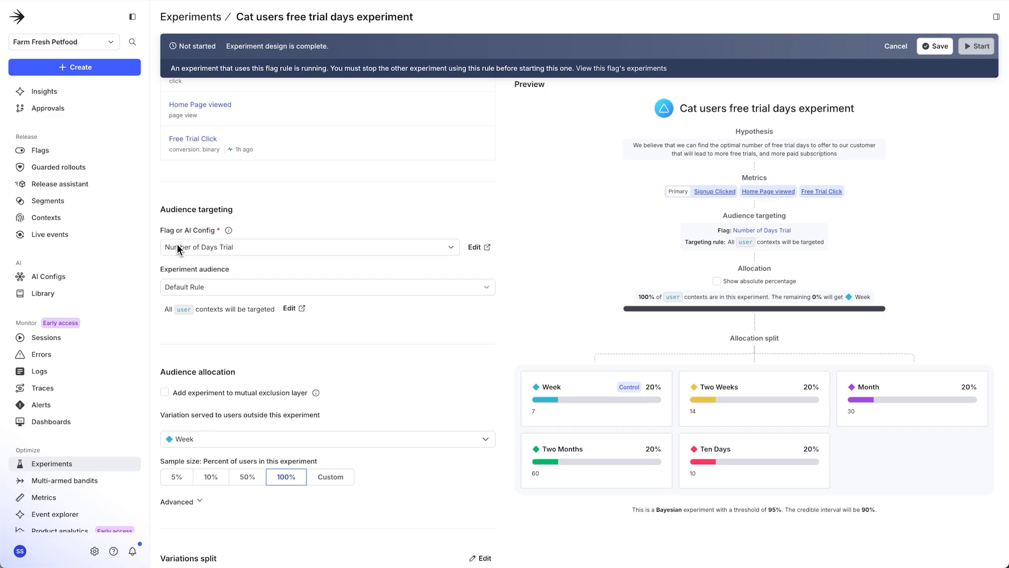
pyautogui.click(484, 286)
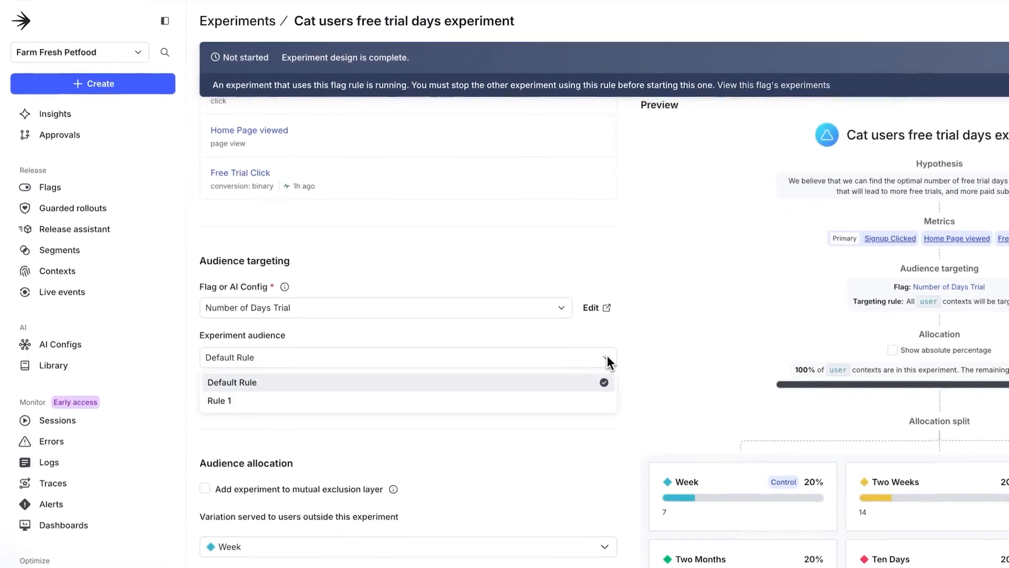
pyautogui.click(329, 407)
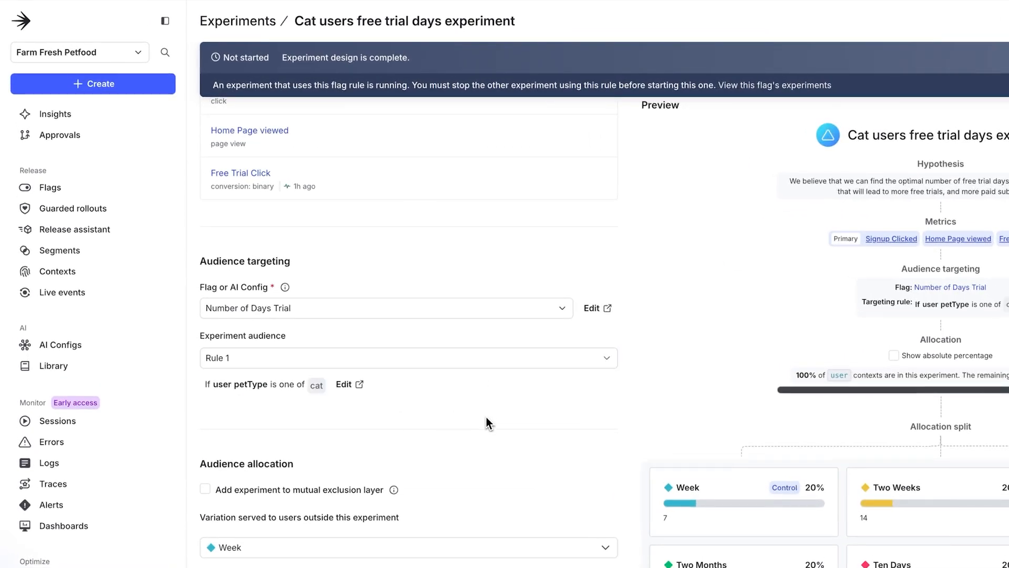
# Set the experiment's sample size to 50% of users and expand the advanced audience allocation options
pyautogui.scroll(-2, 490, 426)
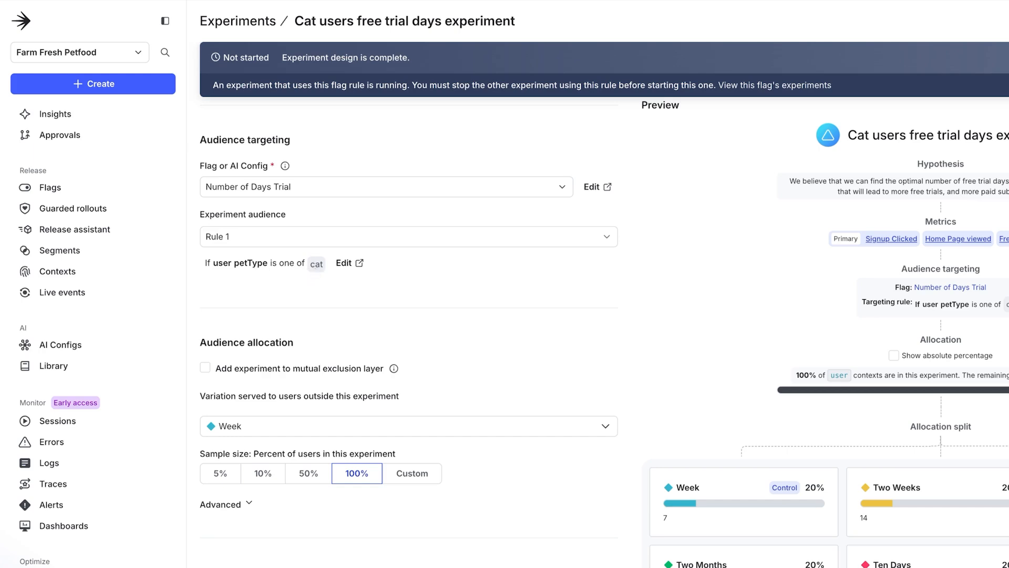
pyautogui.scroll(-2, 467, 410)
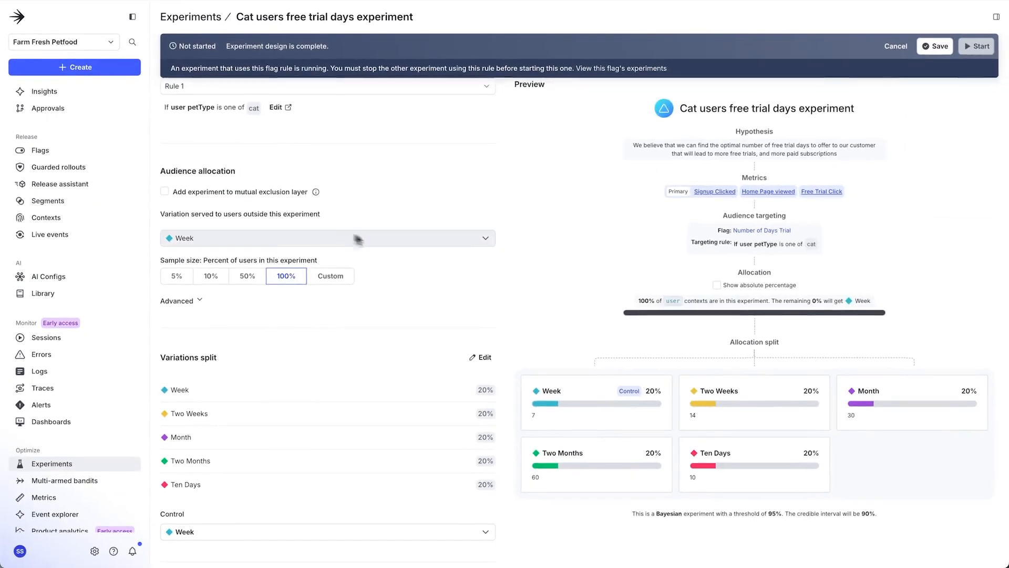
pyautogui.scroll(-2, 357, 239)
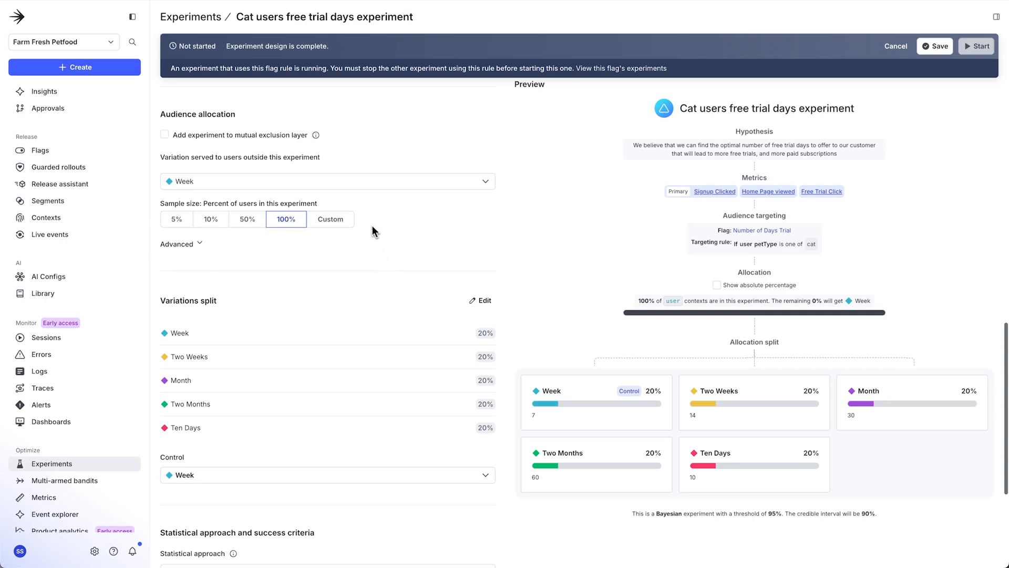
pyautogui.click(225, 223)
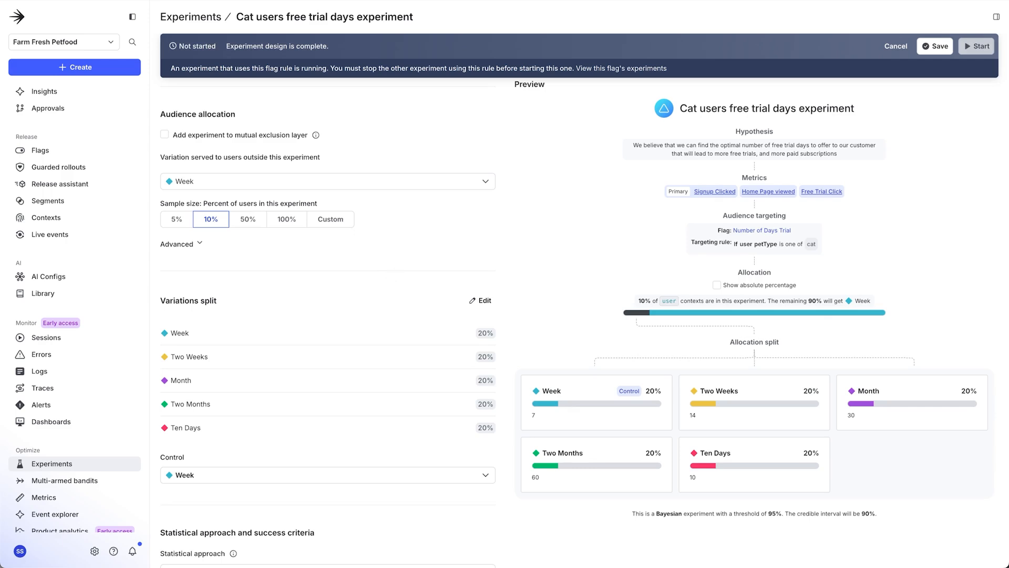
pyautogui.click(248, 219)
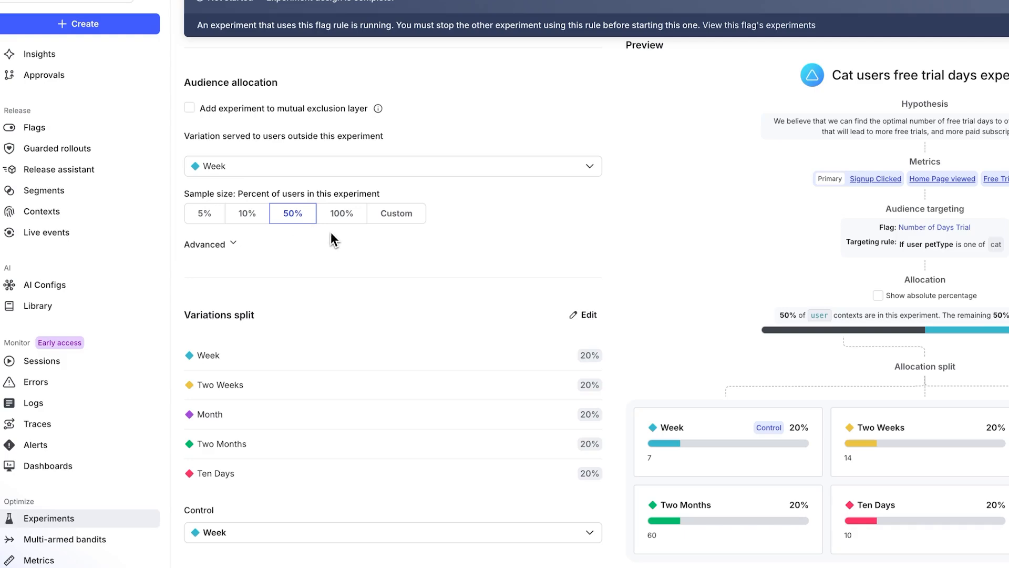
pyautogui.click(234, 245)
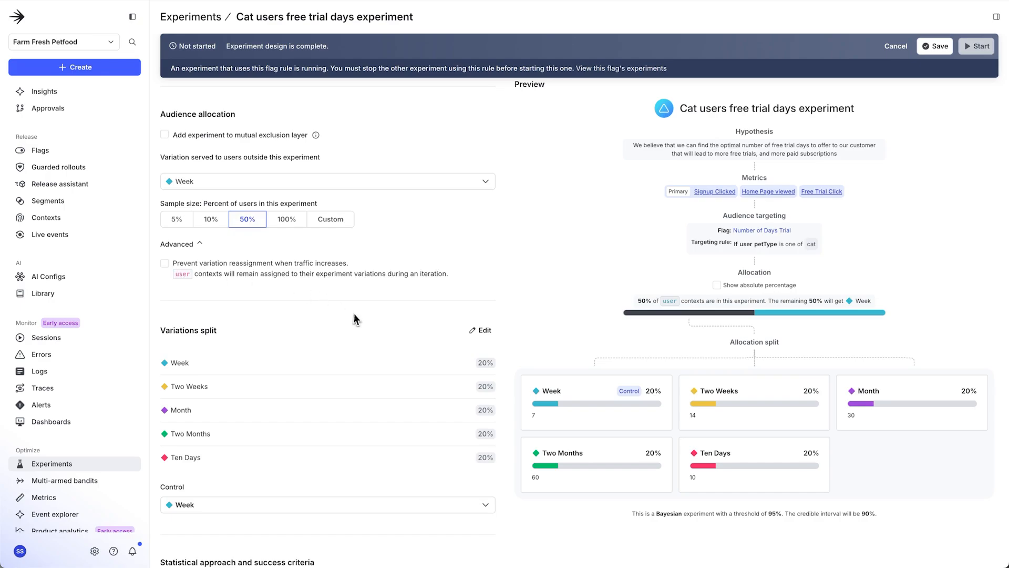
# Exclude the Month and Two Months variations, split the allocation equally among the remaining variations, and save the audience split
pyautogui.scroll(-3, 355, 318)
pyautogui.click(481, 173)
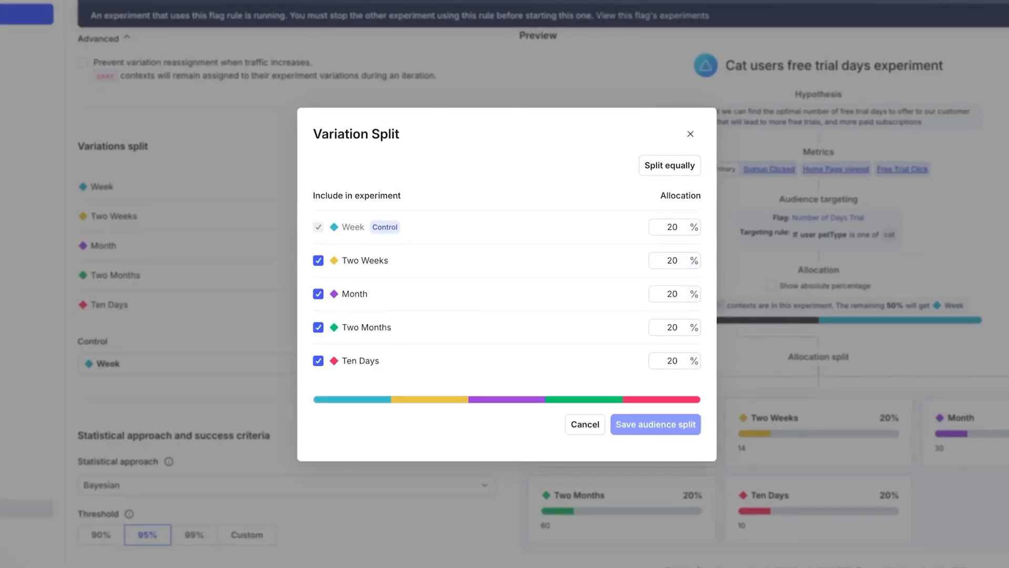
pyautogui.click(318, 328)
pyautogui.click(319, 289)
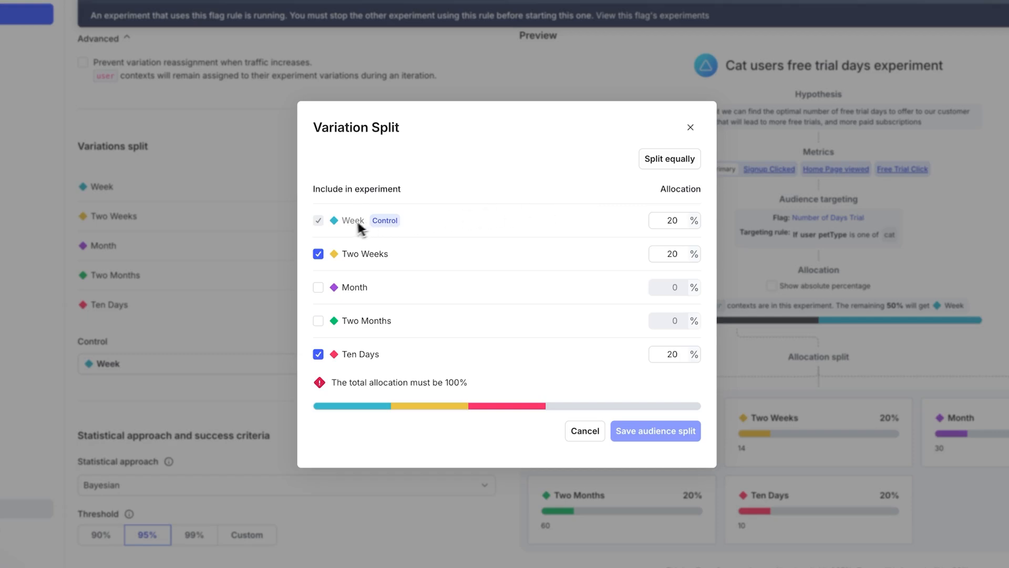
pyautogui.click(651, 163)
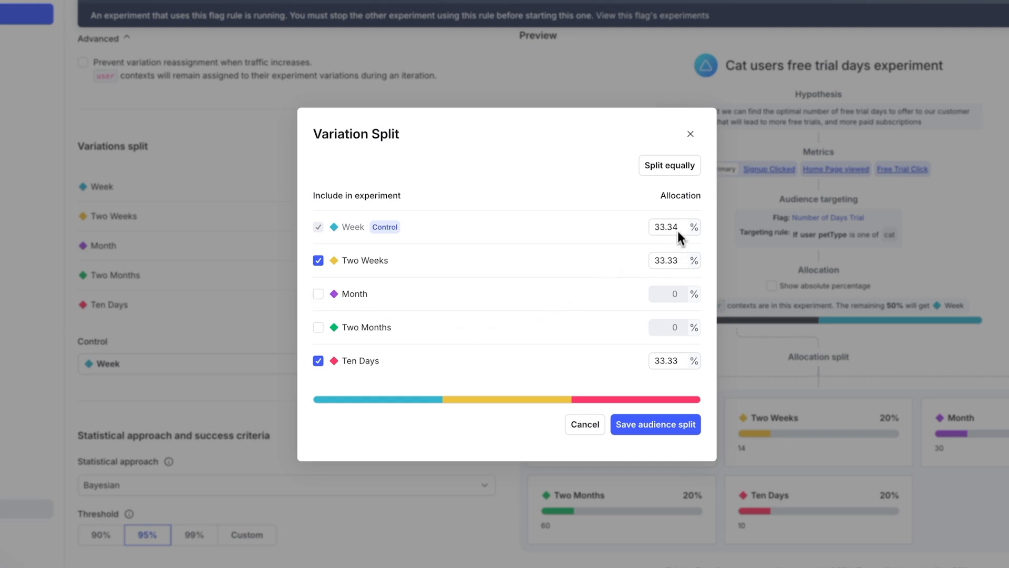
pyautogui.click(648, 424)
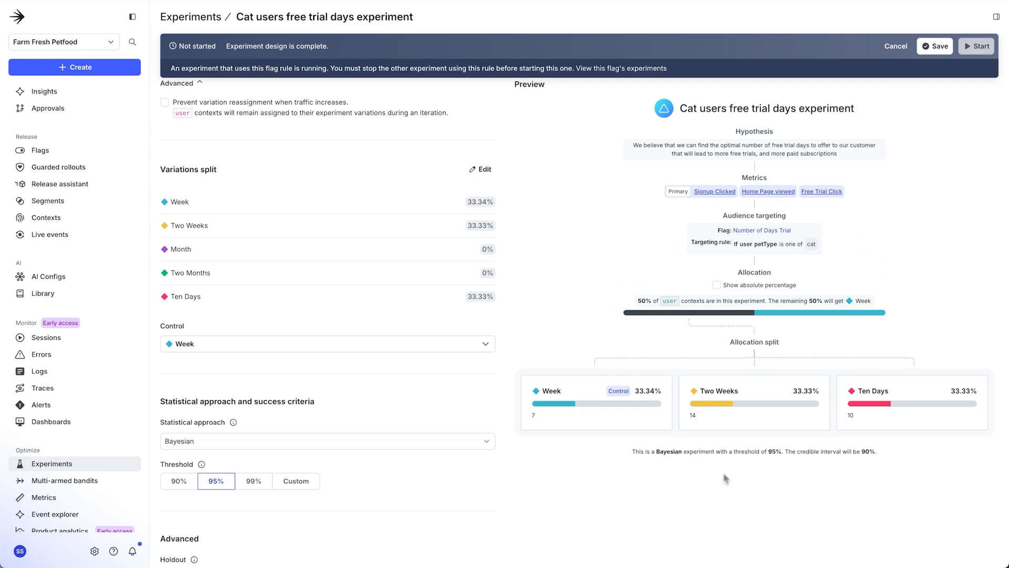
# Try the Frequentist statistical approach to view its settings and switch the experiment back to Bayesian
pyautogui.scroll(-1, 589, 485)
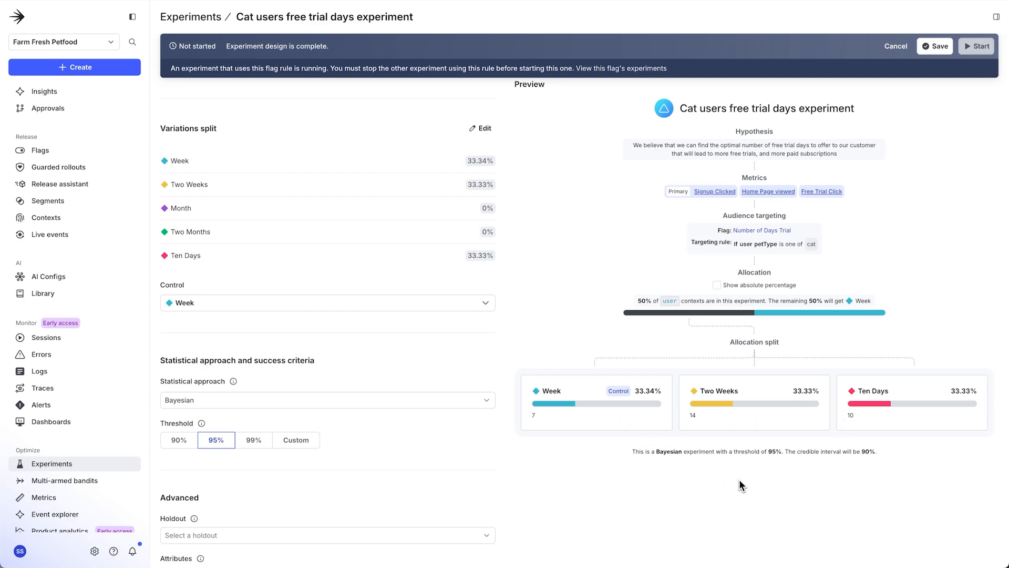
pyautogui.scroll(-1, 503, 466)
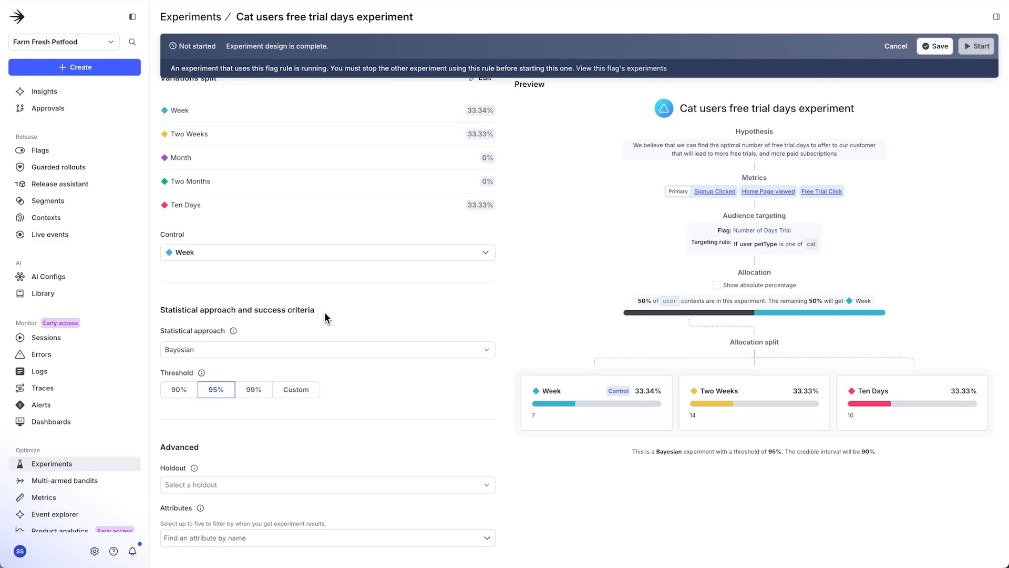
pyautogui.click(328, 351)
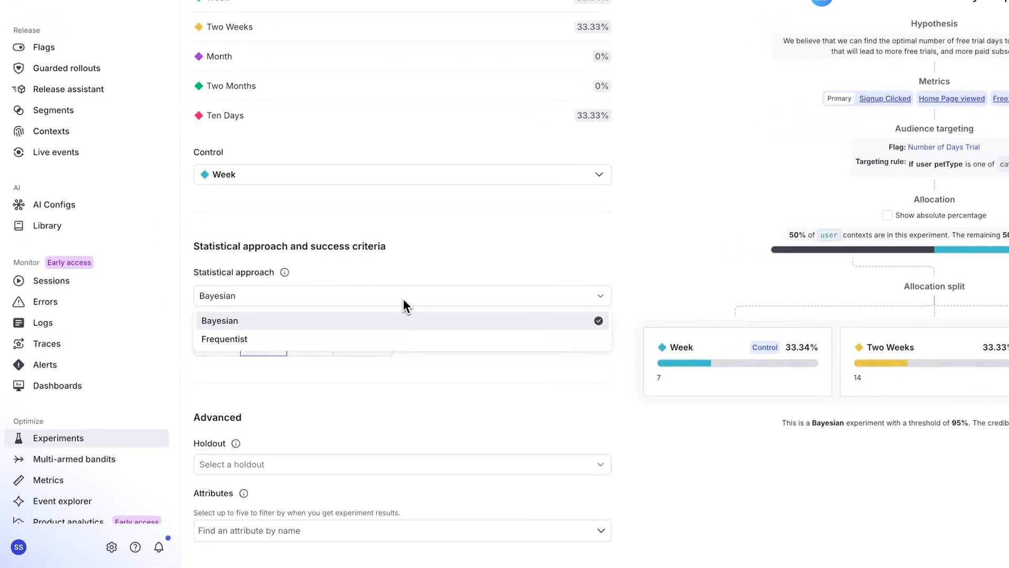
pyautogui.click(382, 339)
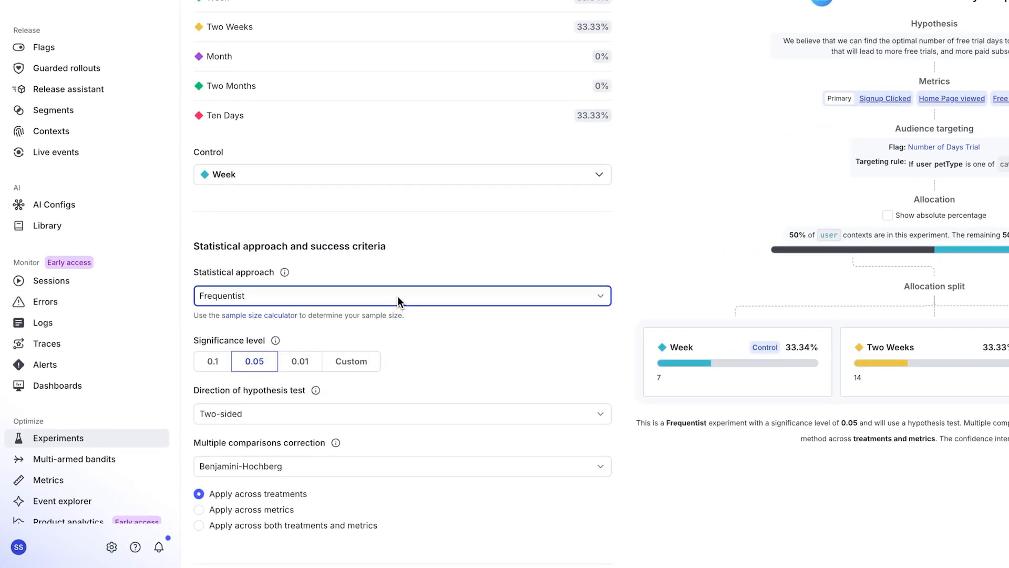
pyautogui.click(398, 296)
pyautogui.click(383, 325)
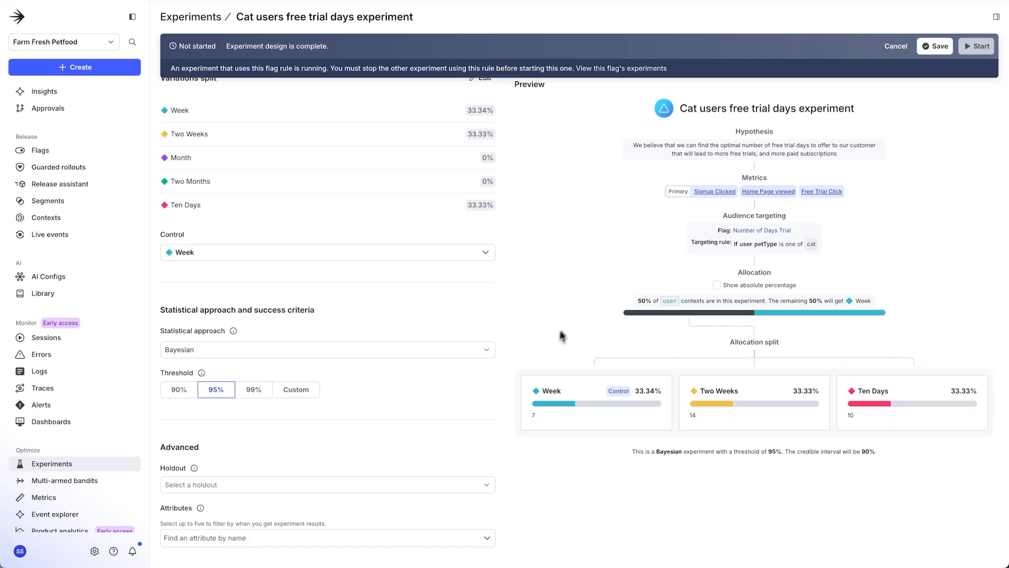
# Save the experiment design and start the Cat users free trial days experiment
pyautogui.scroll(10, 552, 320)
pyautogui.scroll(1, 551, 317)
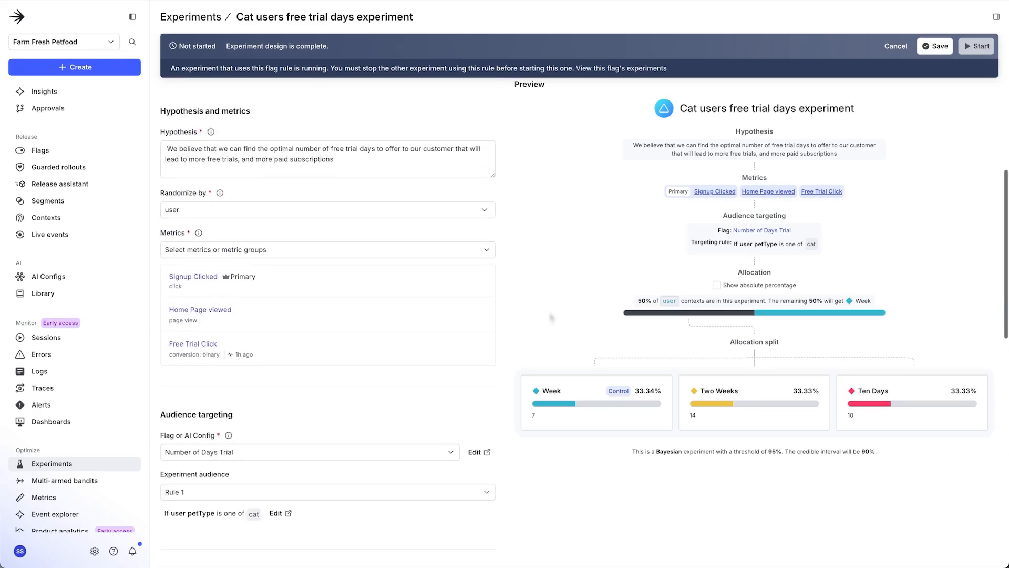
pyautogui.scroll(2, 550, 317)
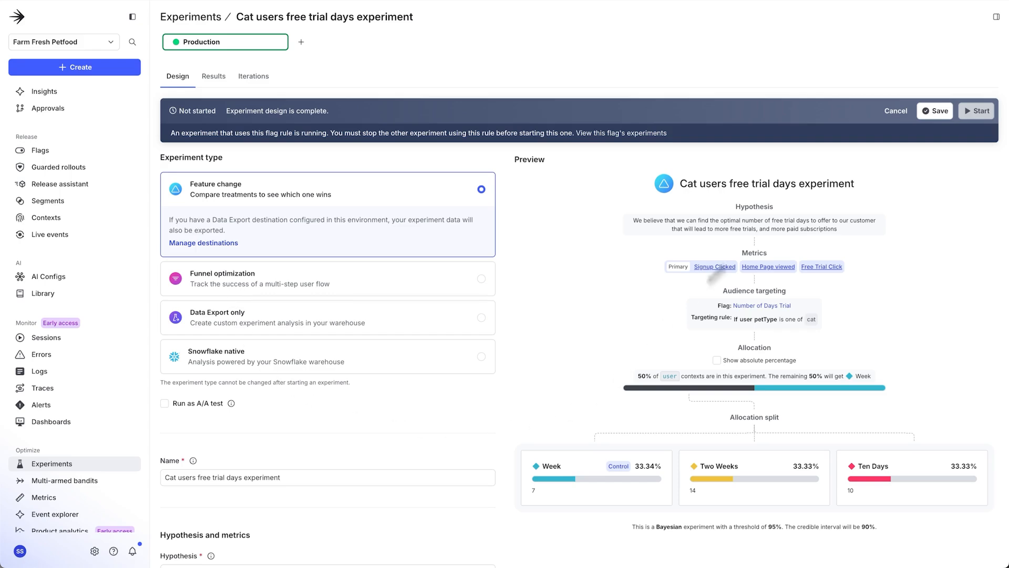
pyautogui.click(933, 111)
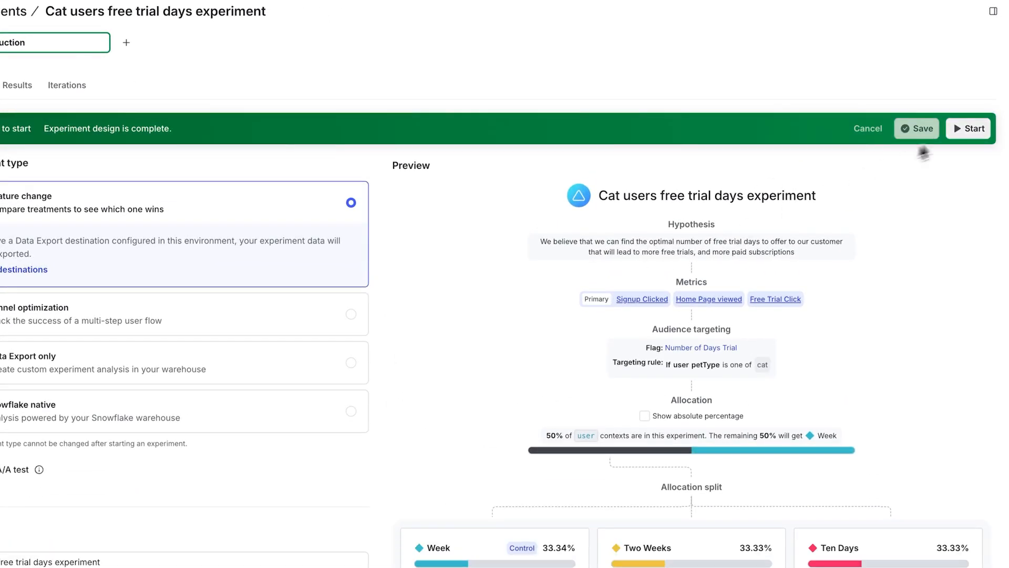
pyautogui.click(968, 128)
pyautogui.click(534, 389)
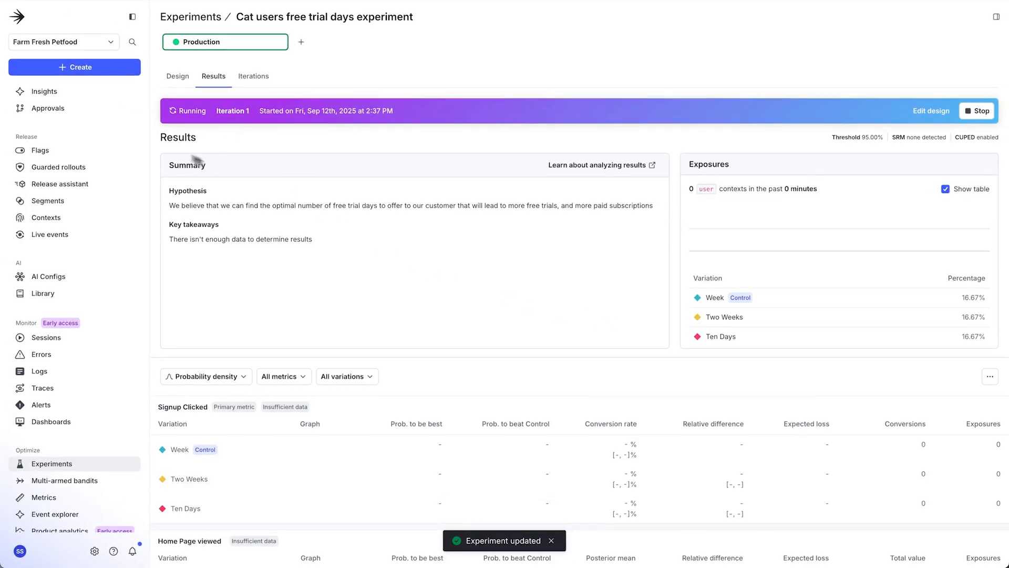
# Open the Number of Days Trial flag and examine the experiment rule in its Production targeting configuration
pyautogui.click(96, 152)
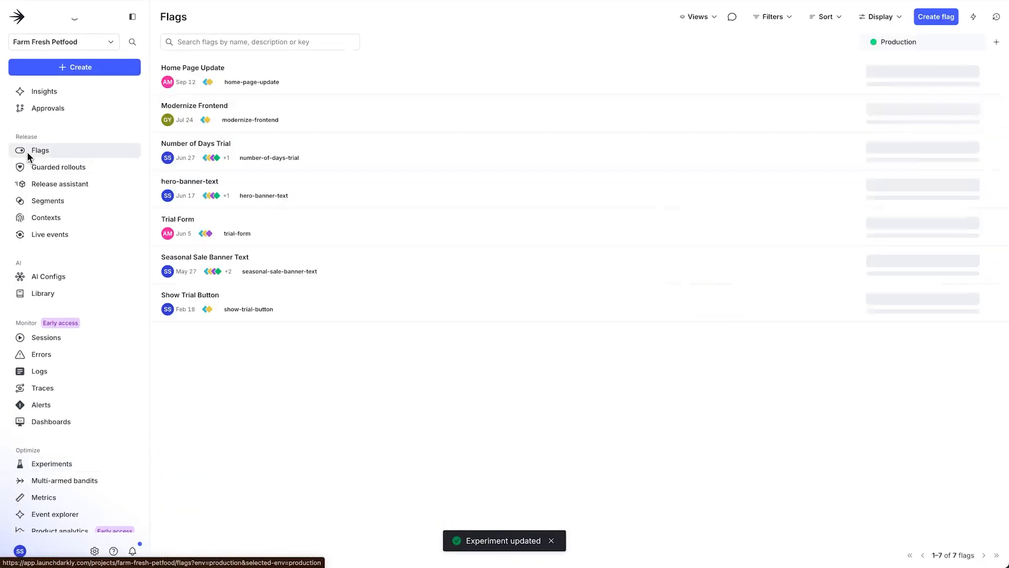
pyautogui.click(201, 152)
pyautogui.scroll(-5, 412, 277)
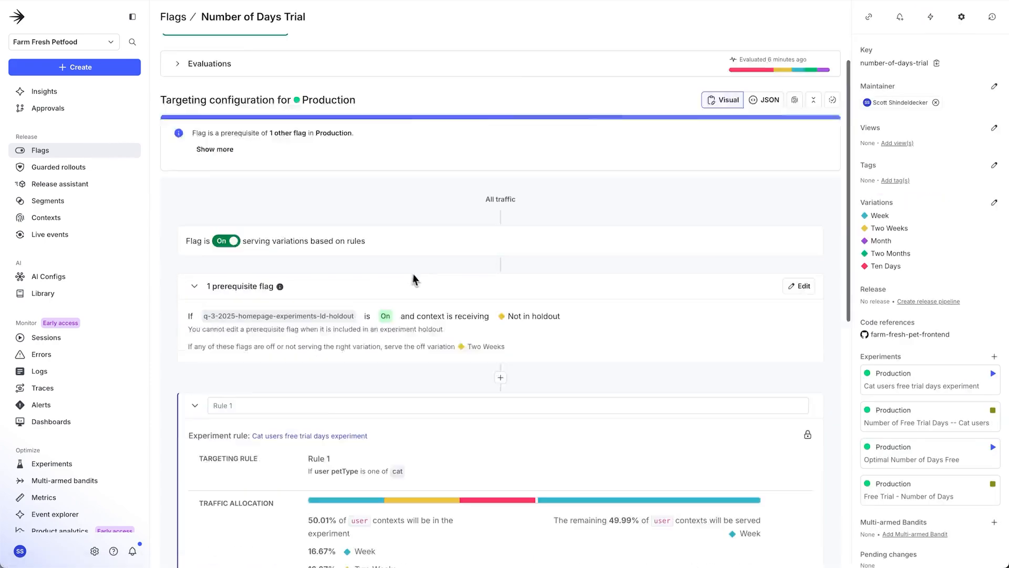